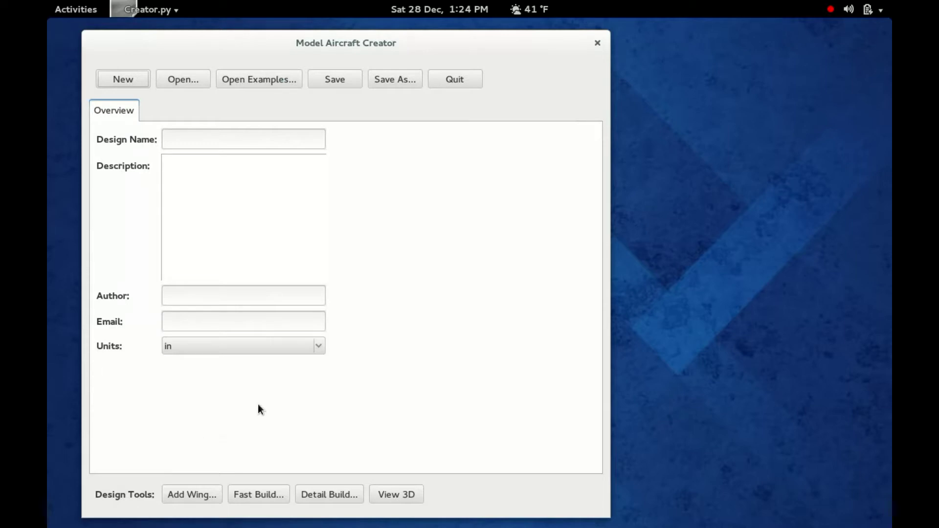
Load the bundled example12.mad design from the examples list
click(264, 85)
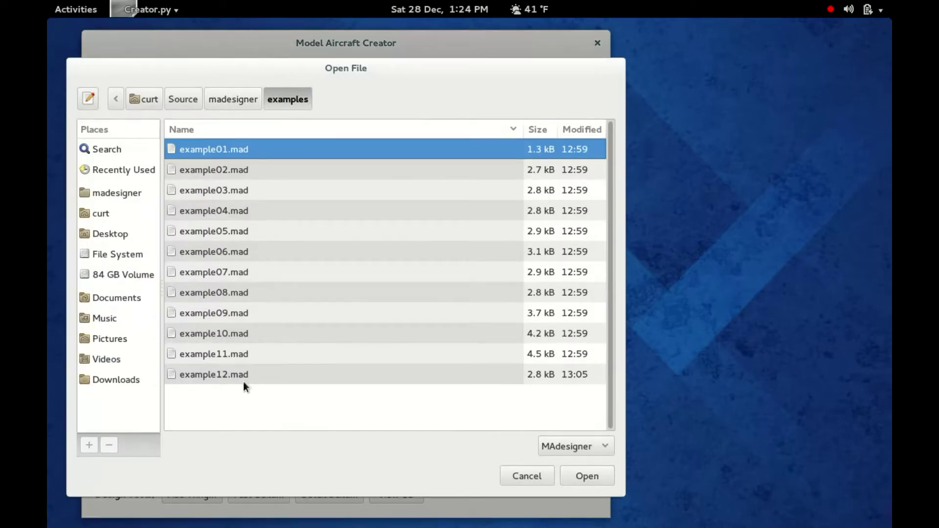
click(244, 376)
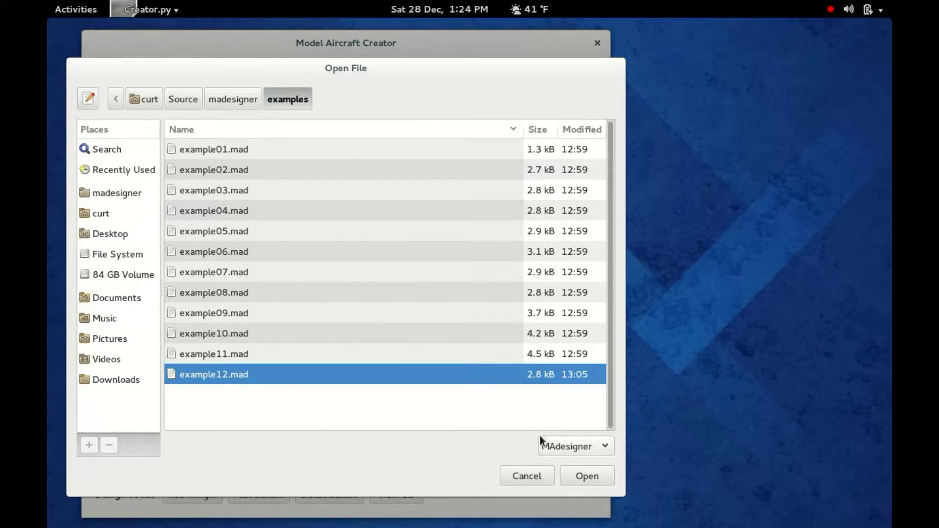
click(587, 476)
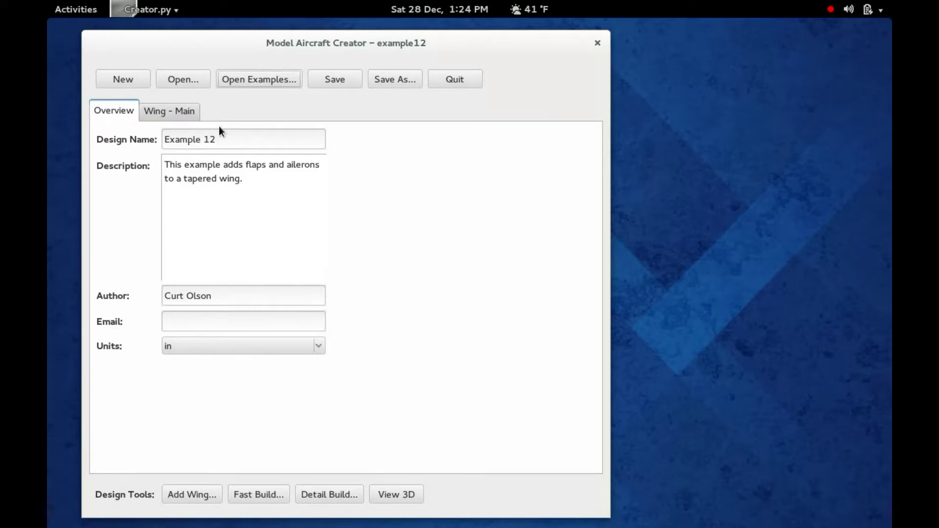
Inspect the Main wing: tip chord 6, washout 5°, dihedral 3°, stations from 0 to 30
click(192, 117)
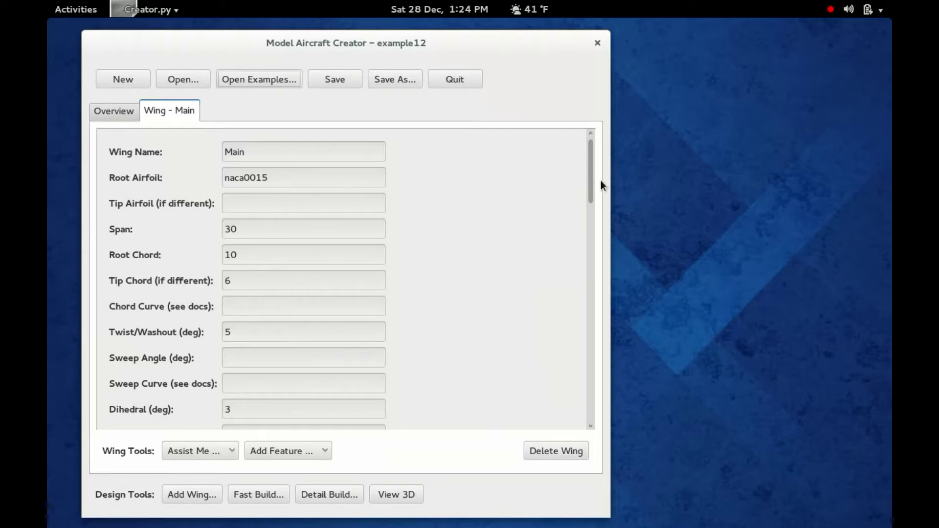
drag(591, 182, 593, 216)
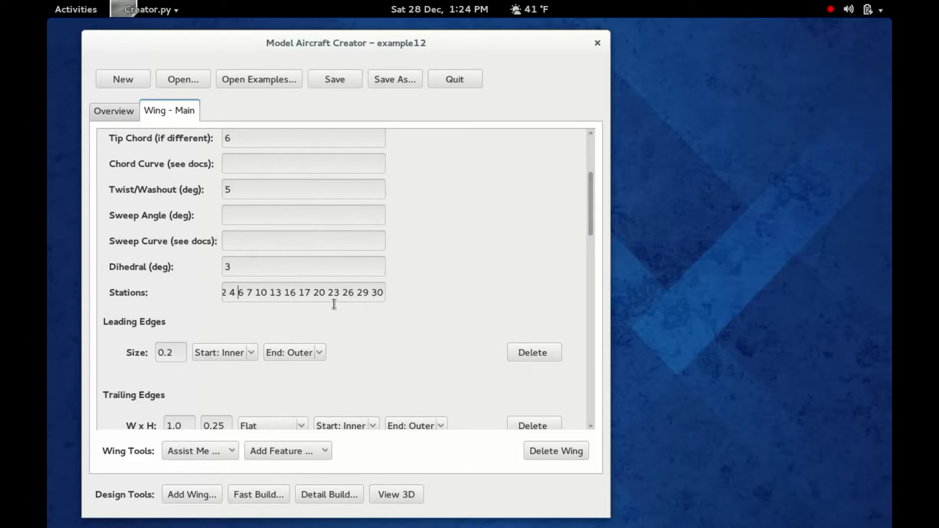
key(Home)
key(Right)
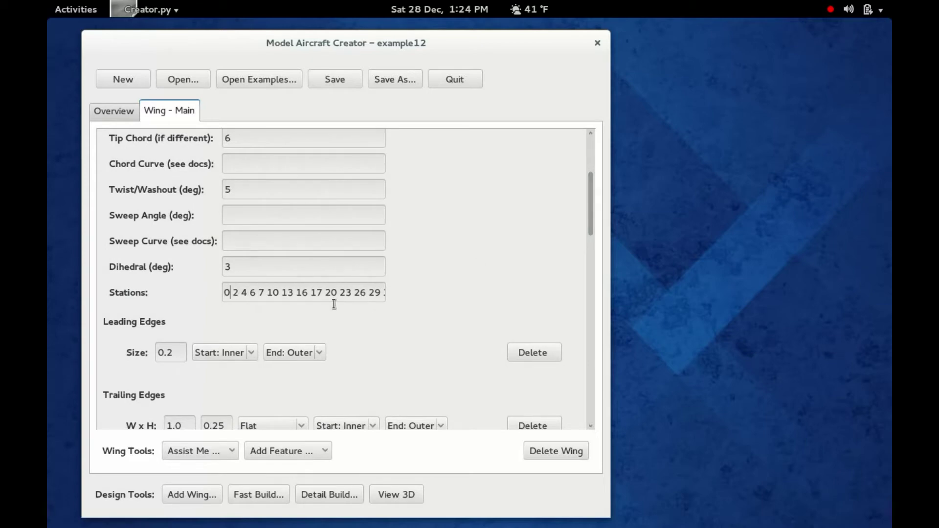
key(Left)
key(Right)
key(Right)
key(Right)
key(Right)
key(Right)
key(Right)
key(Right)
key(Right)
key(Right)
key(Right)
key(Right)
key(Right)
key(Right)
key(Right)
key(Right)
key(Right)
key(Right)
key(Right)
key(Right)
key(Right)
key(Right)
key(Right)
key(Right)
key(Right)
key(Right)
key(Right)
key(Right)
key(Right)
key(Right)
key(Right)
key(Right)
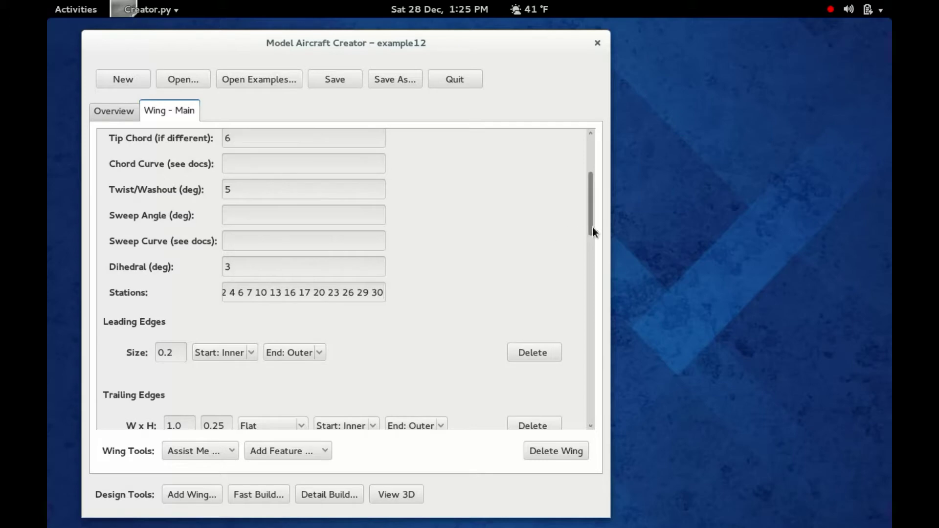
Scroll past spars and stringers to the control surfaces at stations 4–16 and 17–29
drag(594, 227, 593, 267)
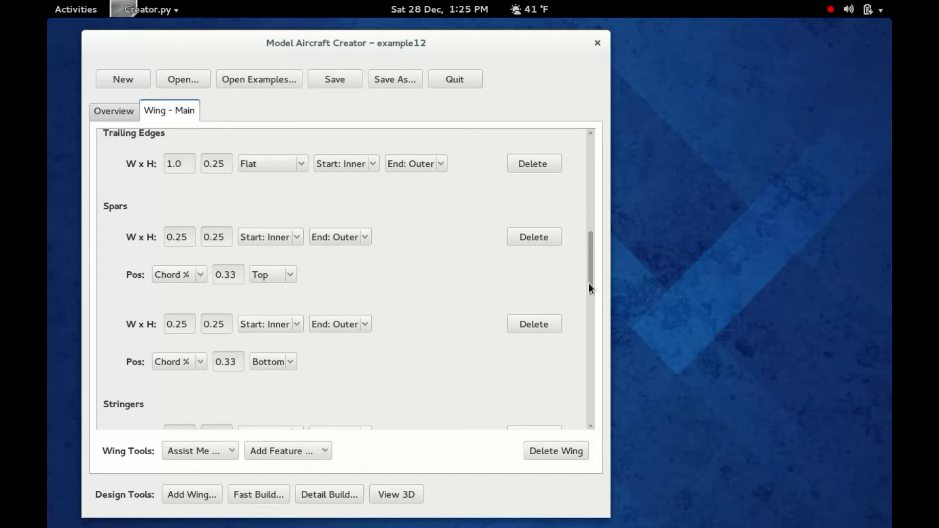
drag(594, 284, 581, 360)
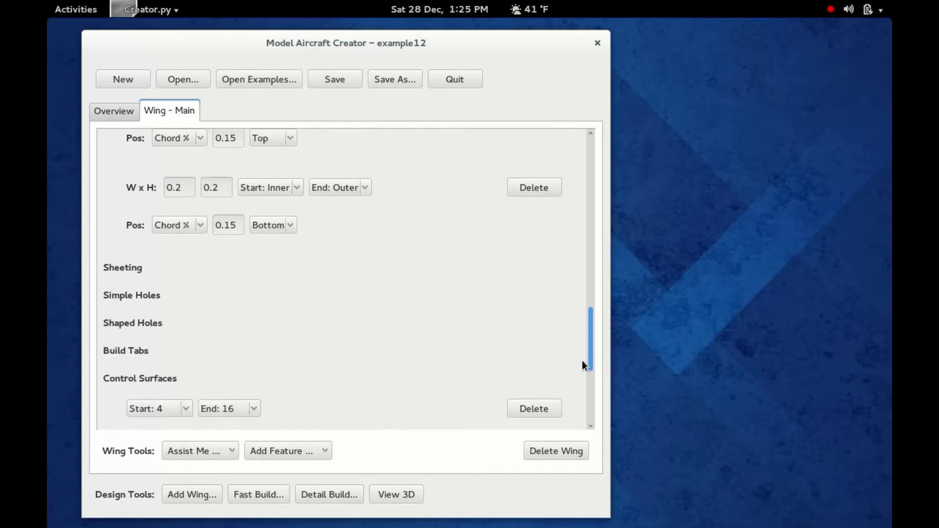
drag(582, 360, 582, 359)
drag(594, 353, 592, 404)
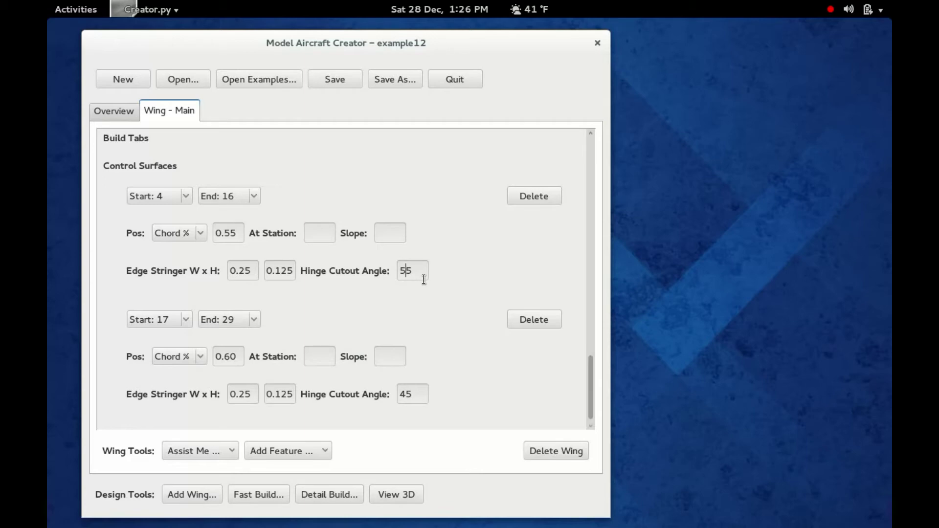
Change the first control surface's hinge cutout angle from 55 to 45
key(BackSpace)
text(4)
Fast-build the wing, saving the modified design as example12.mad first
click(271, 501)
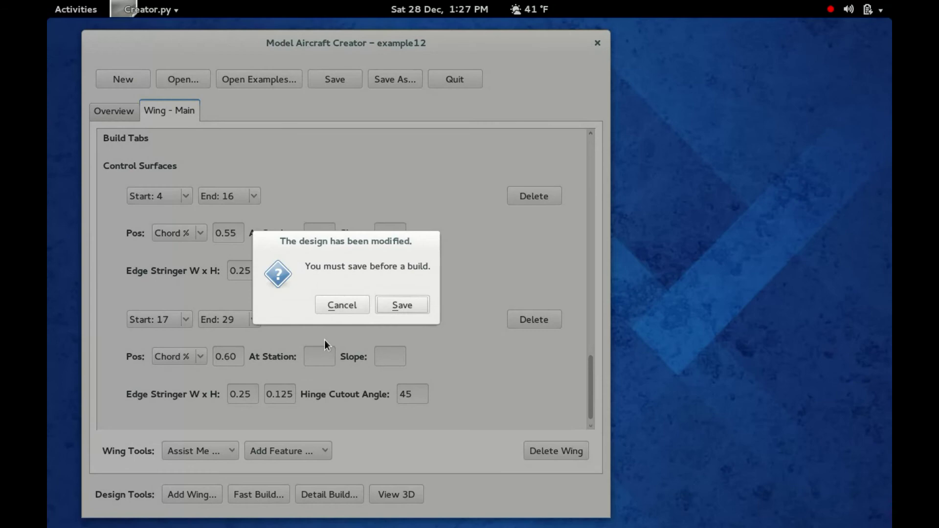
click(401, 306)
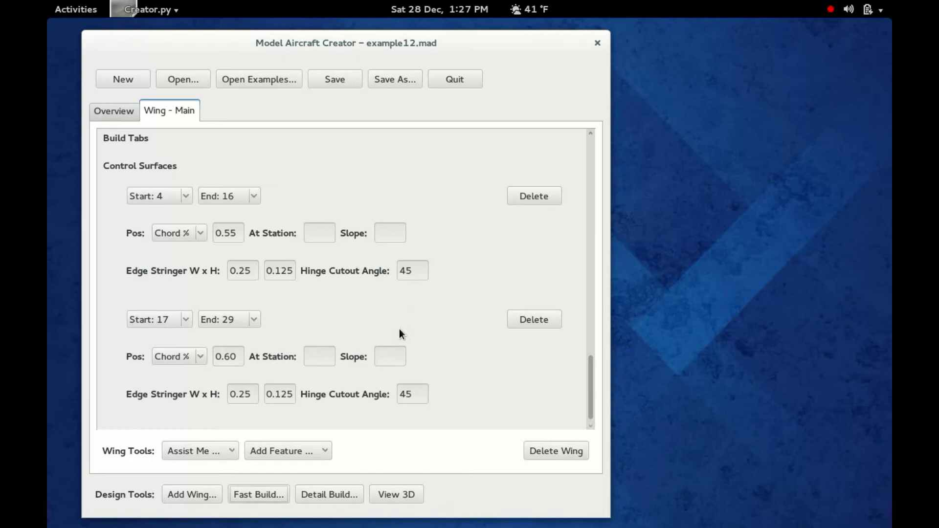
View the built wing in a maximized osgViewer, zoomed in and orbited so the right tip rises
click(403, 494)
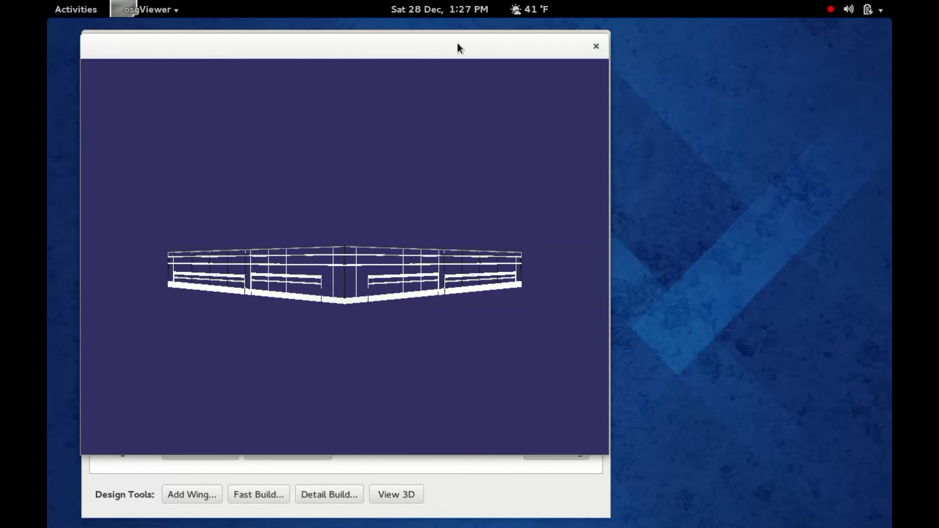
double_click(458, 43)
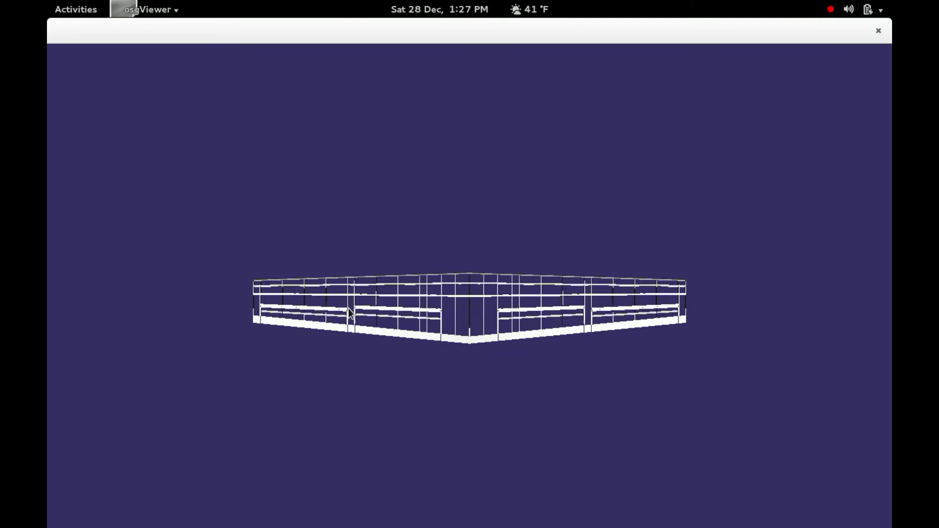
right_drag(401, 310, 376, 435)
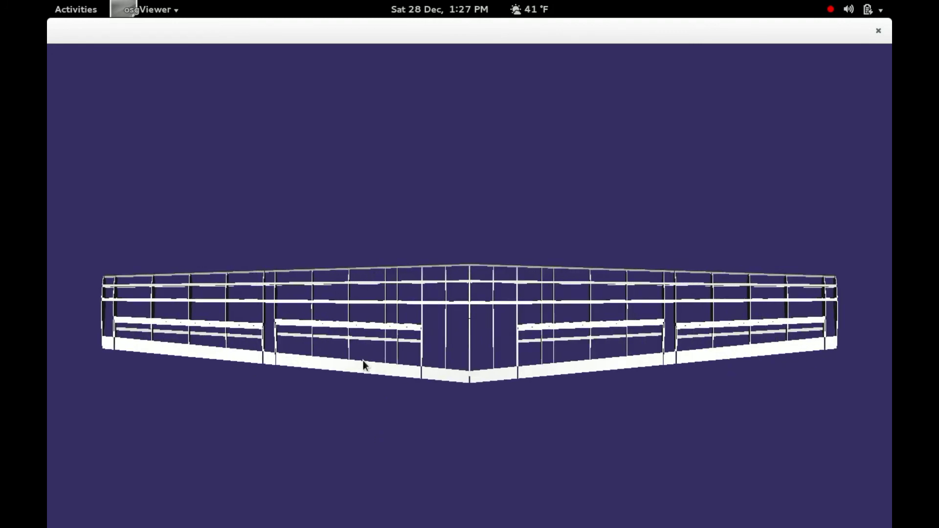
drag(184, 413, 631, 148)
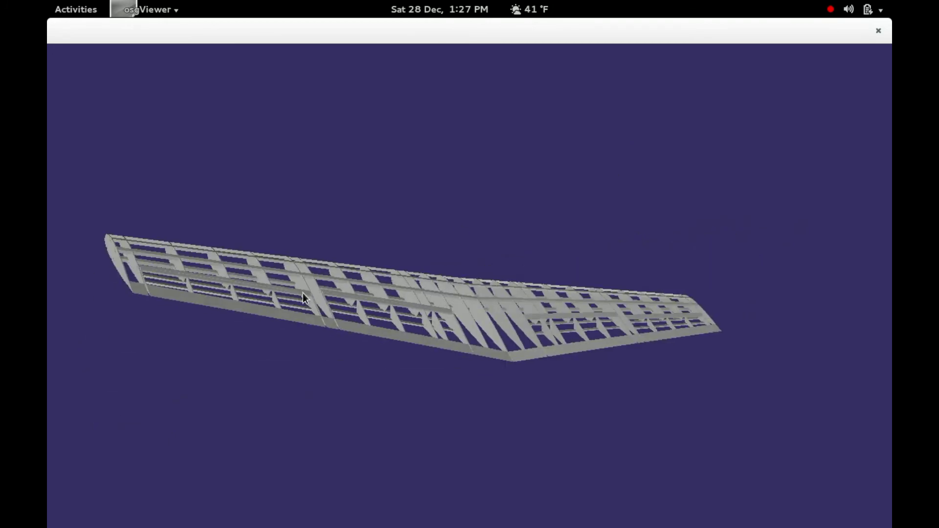
drag(303, 293, 511, 402)
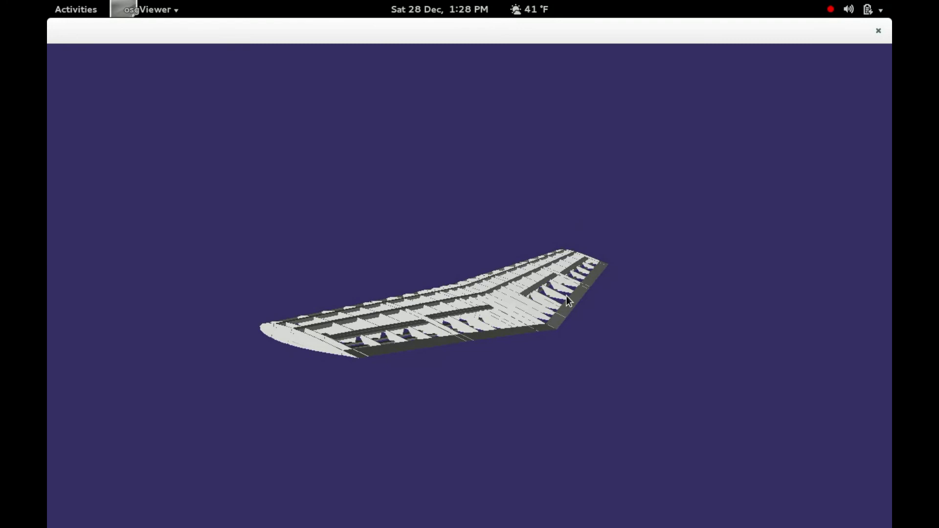
drag(582, 331, 528, 409)
drag(578, 329, 504, 353)
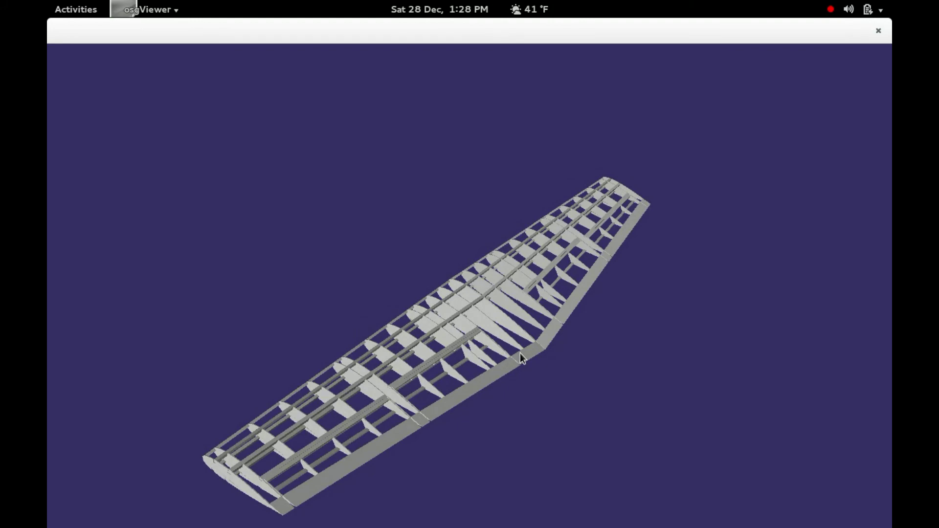
drag(520, 353, 480, 416)
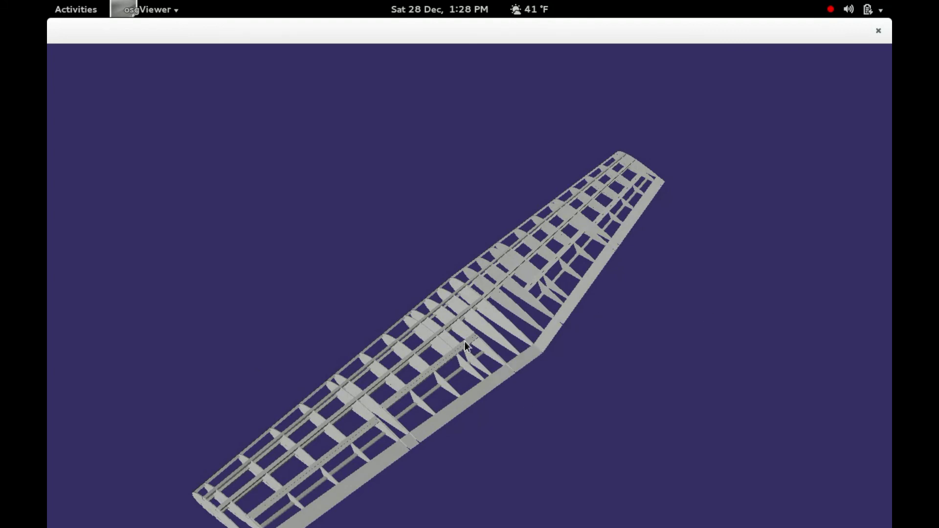
drag(456, 386, 459, 266)
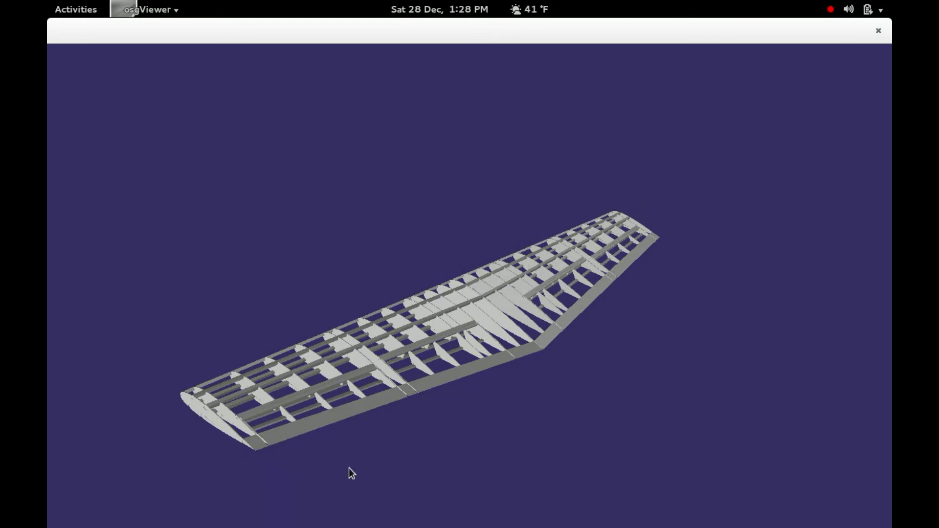
drag(348, 470, 514, 458)
right_drag(514, 459, 500, 527)
right_drag(485, 384, 484, 465)
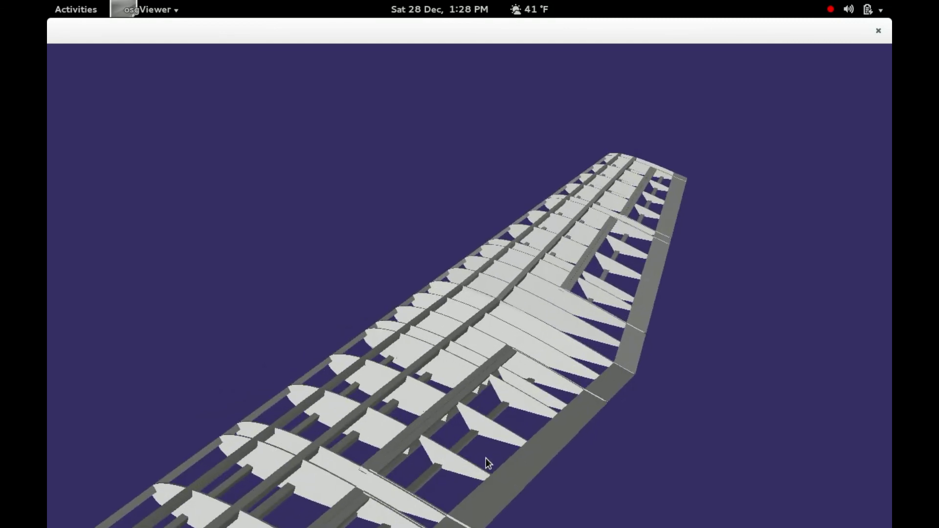
drag(484, 461, 569, 412)
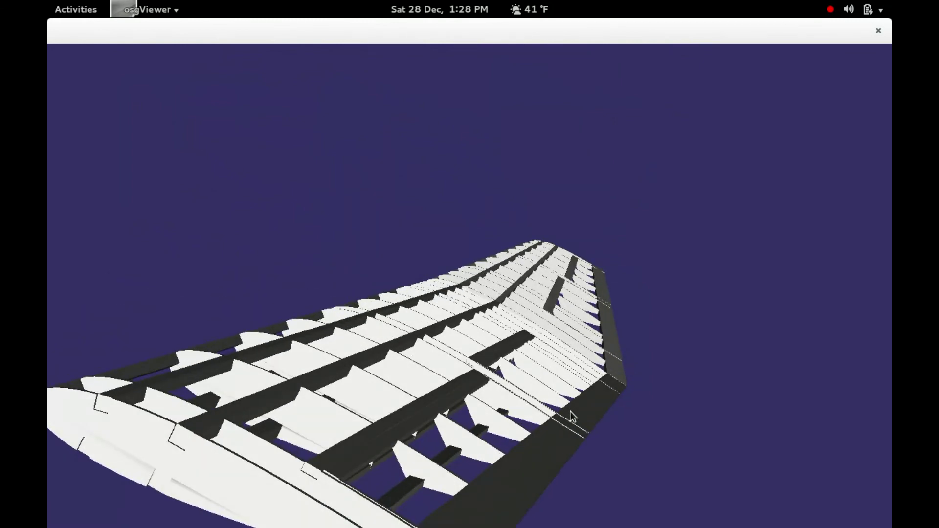